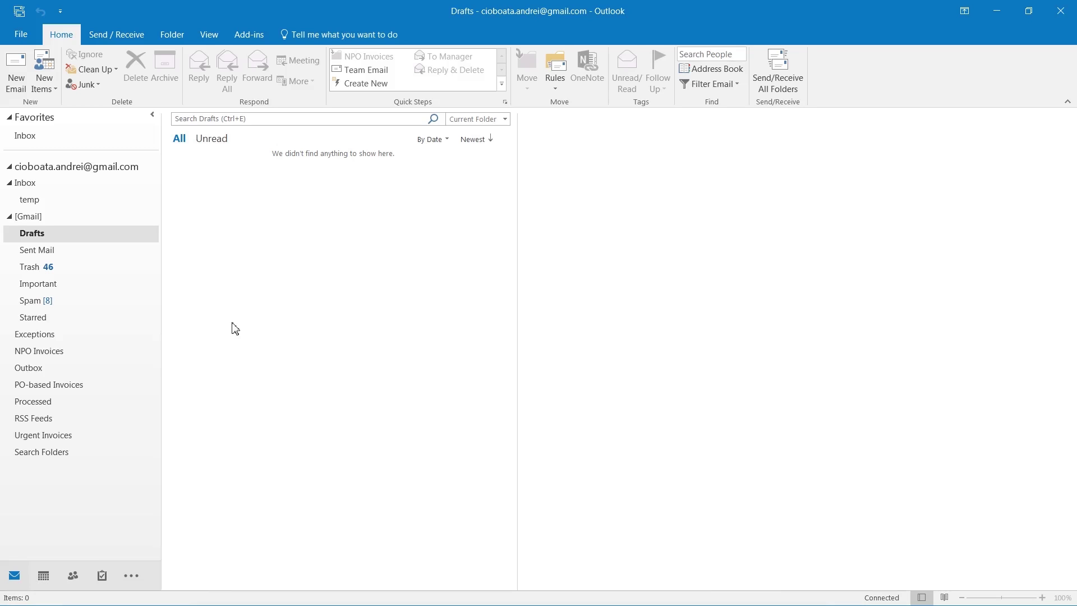
Open NPO correct.pdf from the Fwd: NPO correct email in the NPO Invoices folder
left_click(49, 356)
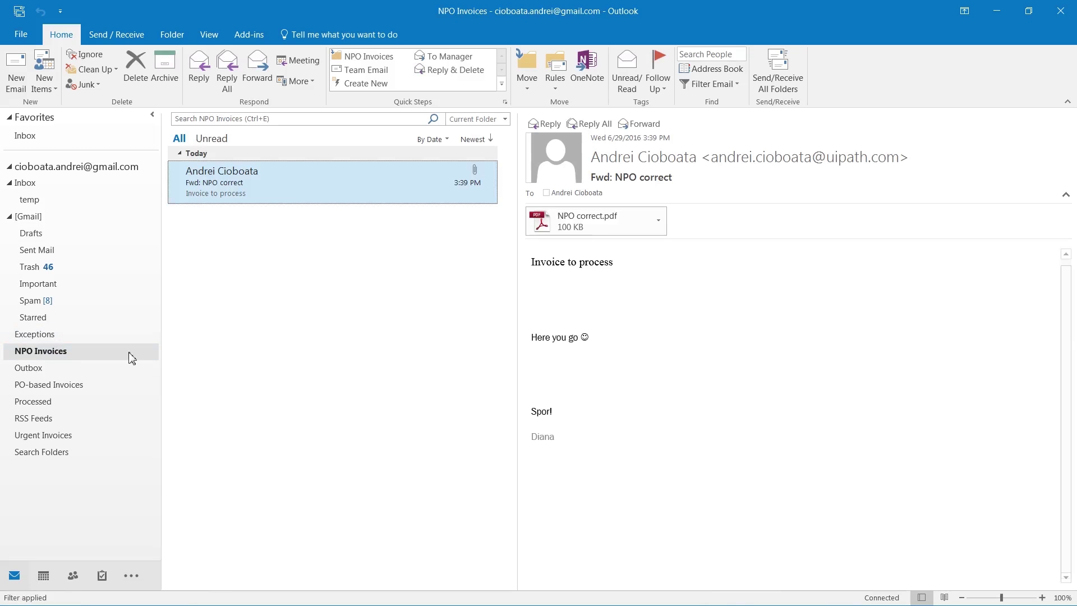
mouse_move(332, 181)
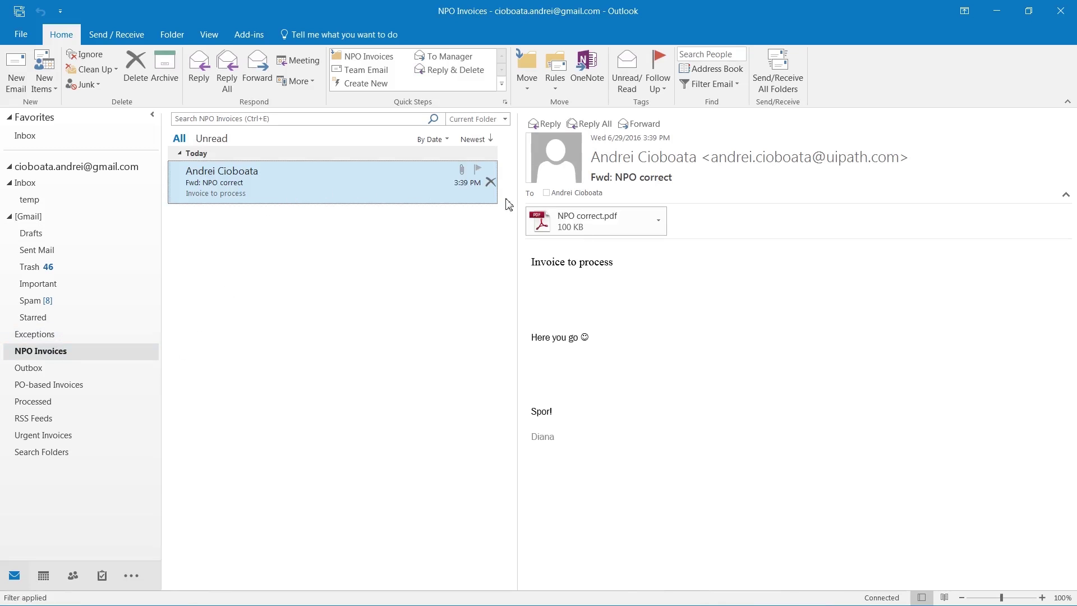
double_click(611, 227)
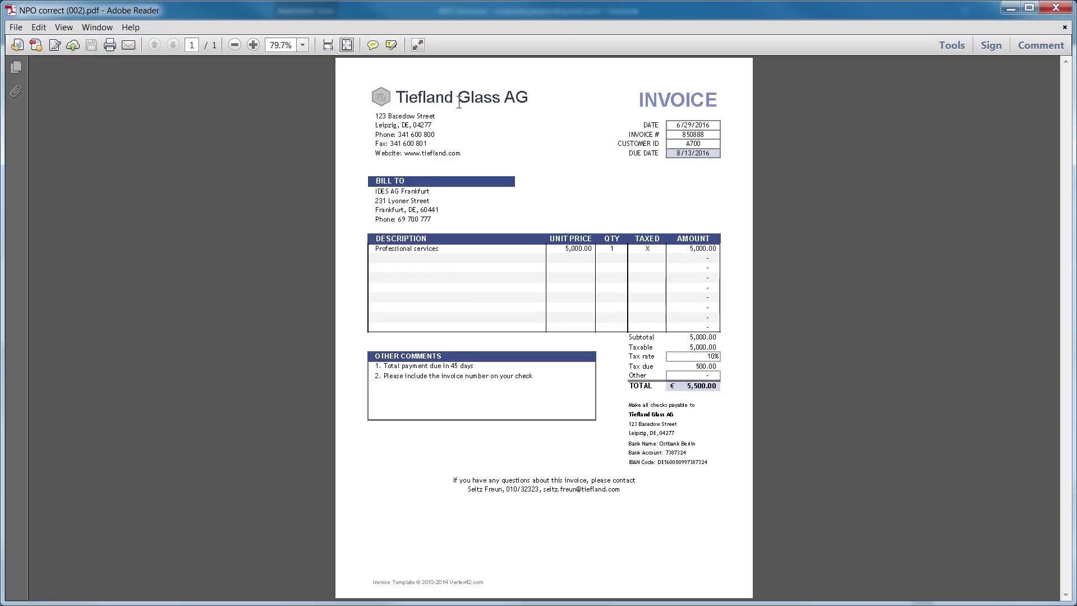
Highlight the company name Tiefland Glass AG, invoice date, number 850888 and Professional services description
left_click_drag(399, 92, 528, 101)
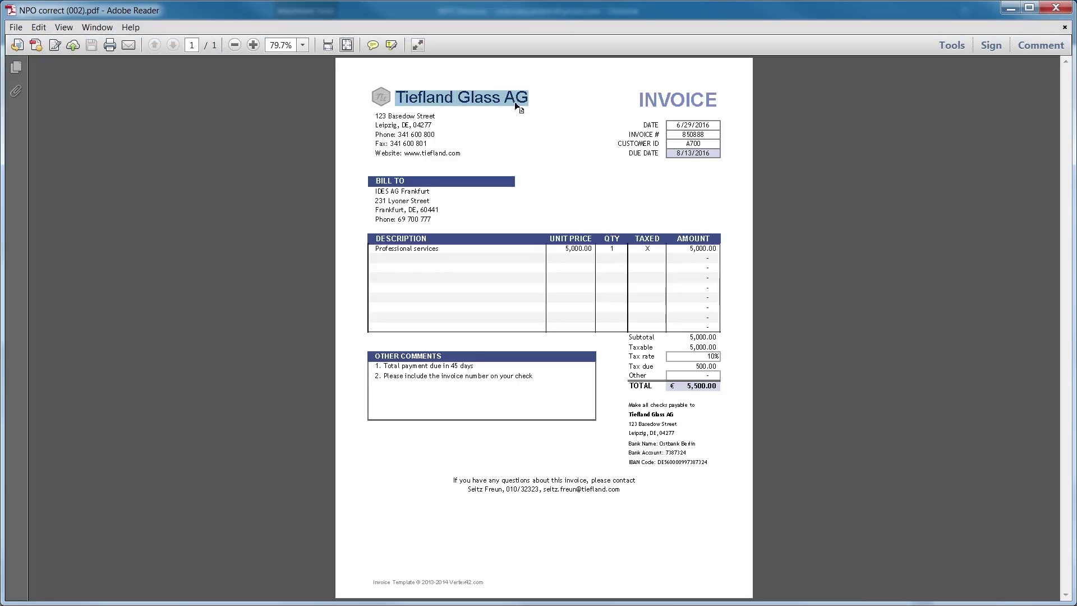
left_click_drag(679, 123, 711, 126)
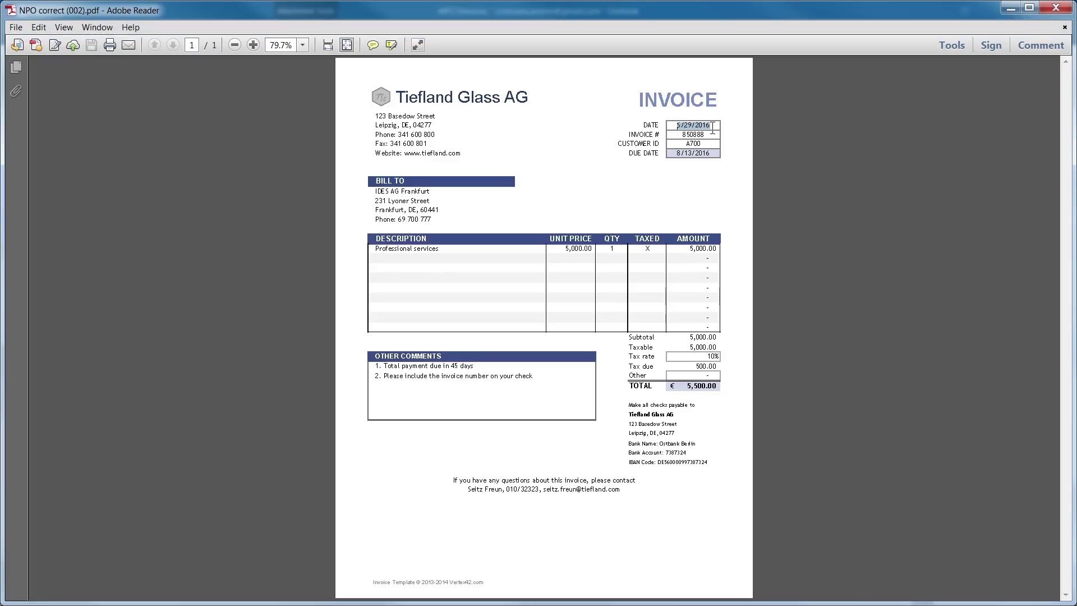
type("6")
left_click_drag(681, 134, 709, 135)
left_click(379, 255)
left_click_drag(379, 254, 438, 254)
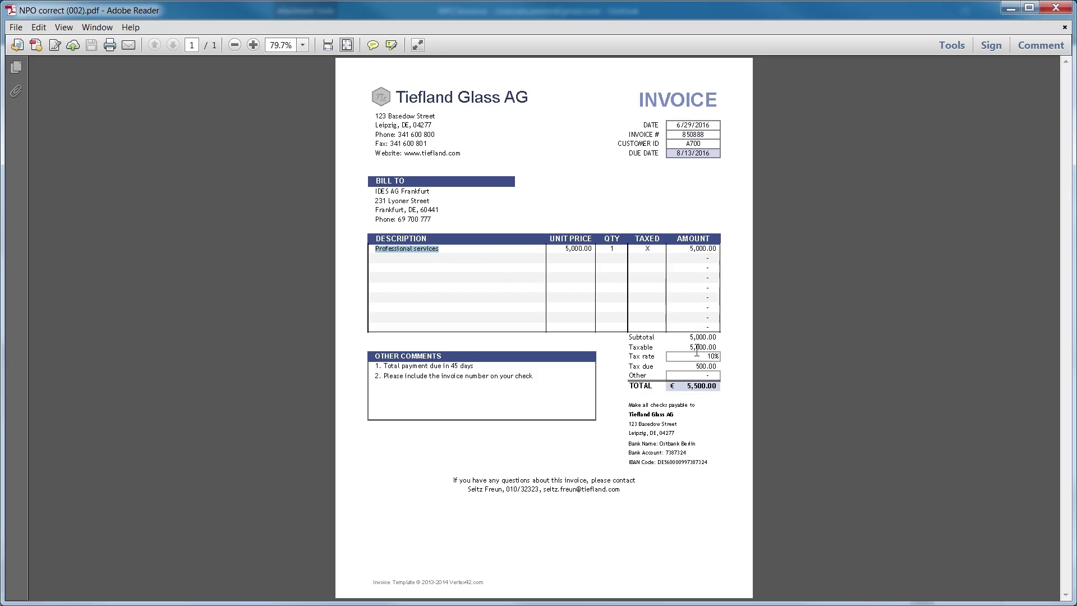
Highlight the taxable amount, 10% tax rate, TOTAL and the footer contact person's name
left_click_drag(690, 346, 717, 348)
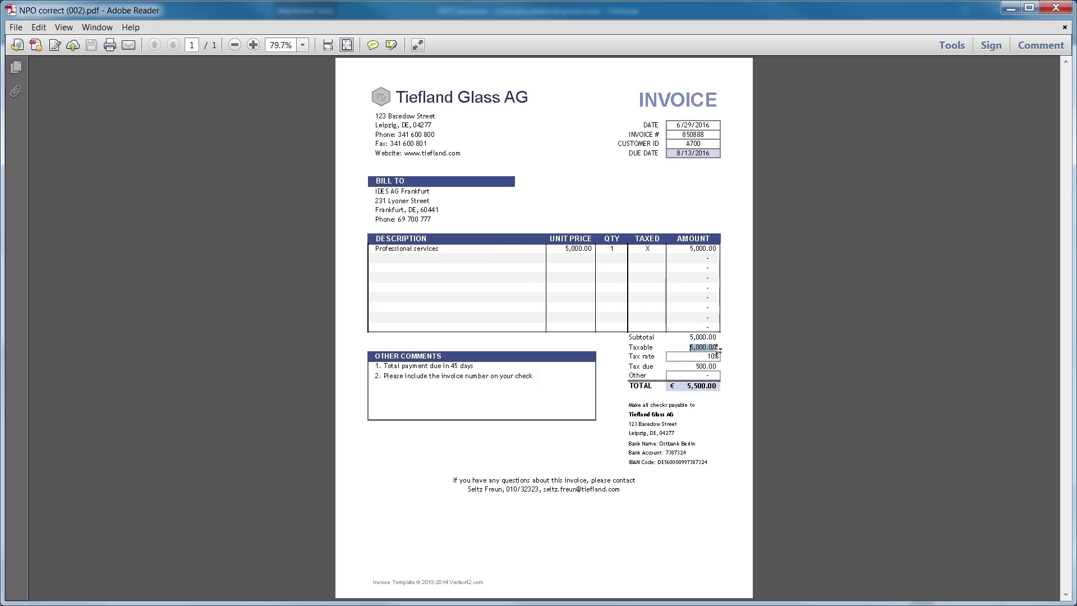
left_click(713, 356)
left_click_drag(706, 356, 718, 359)
double_click(644, 390)
left_click_drag(468, 489, 501, 492)
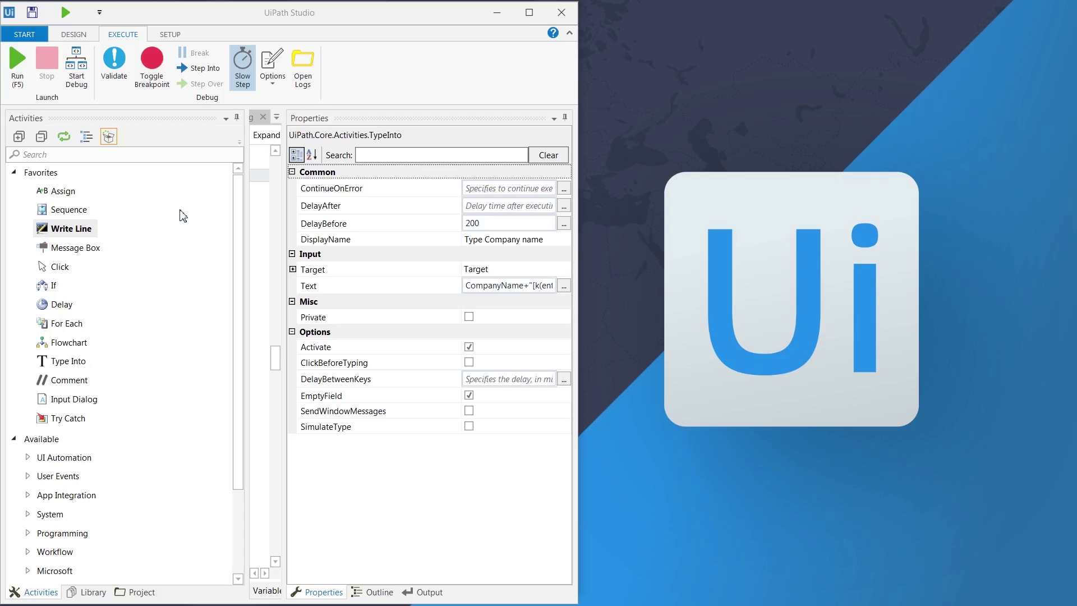
Run the SAP NPO invoice workflow in debug mode with Slow Step enabled
left_click(75, 56)
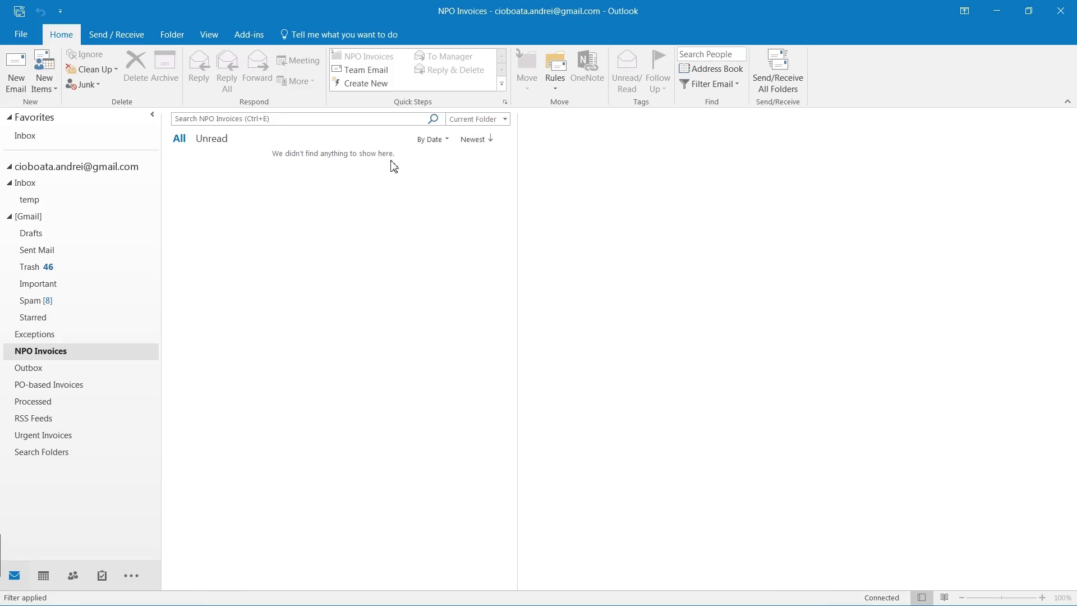
Reopen NPO correct.pdf from the Fwd: NPO correct email in the Processed folder
left_click(33, 404)
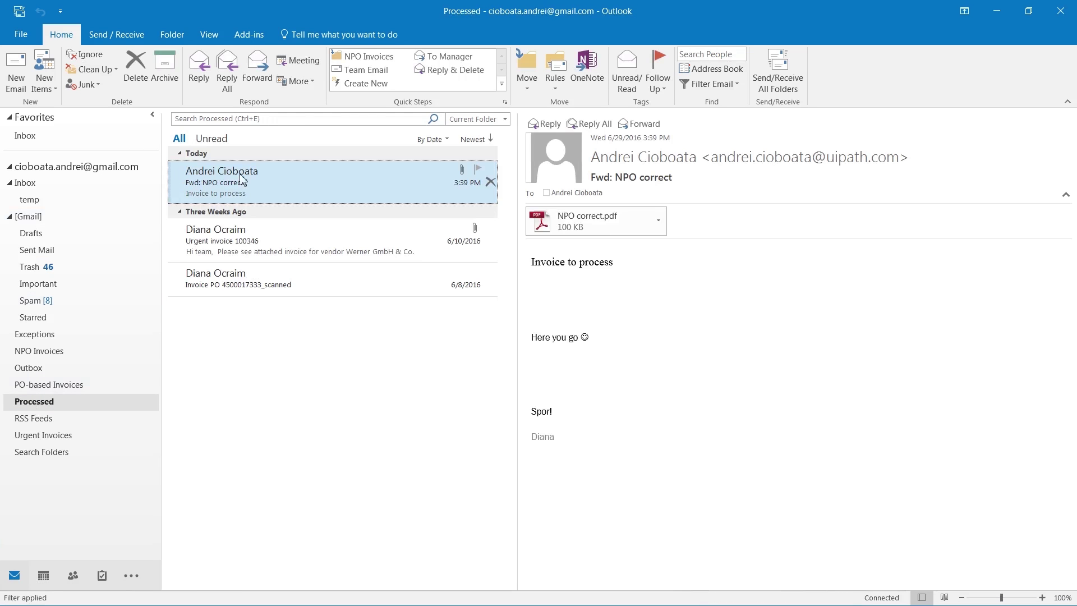
double_click(575, 224)
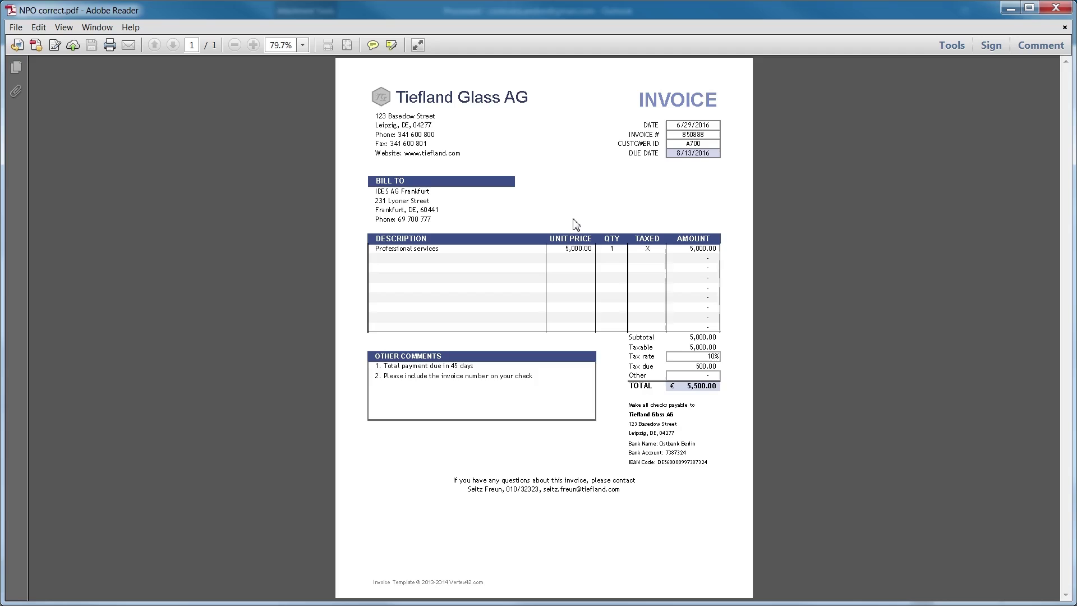